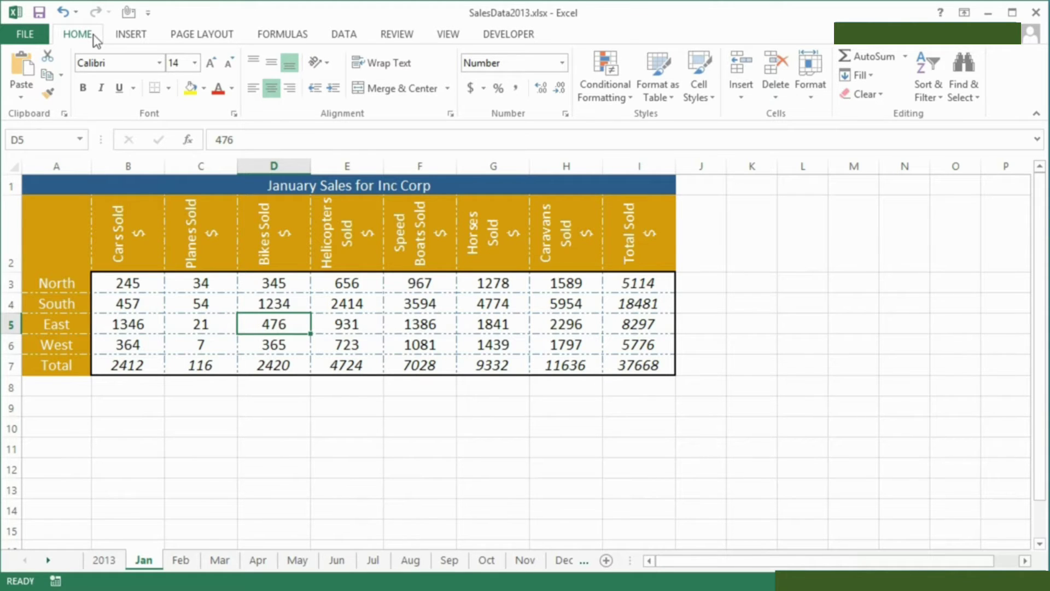
Step: Create a default column chart on its own sheet from the whole May sales table, and review it against the source data
{"action": "left_click", "coordinate": [298, 560]}
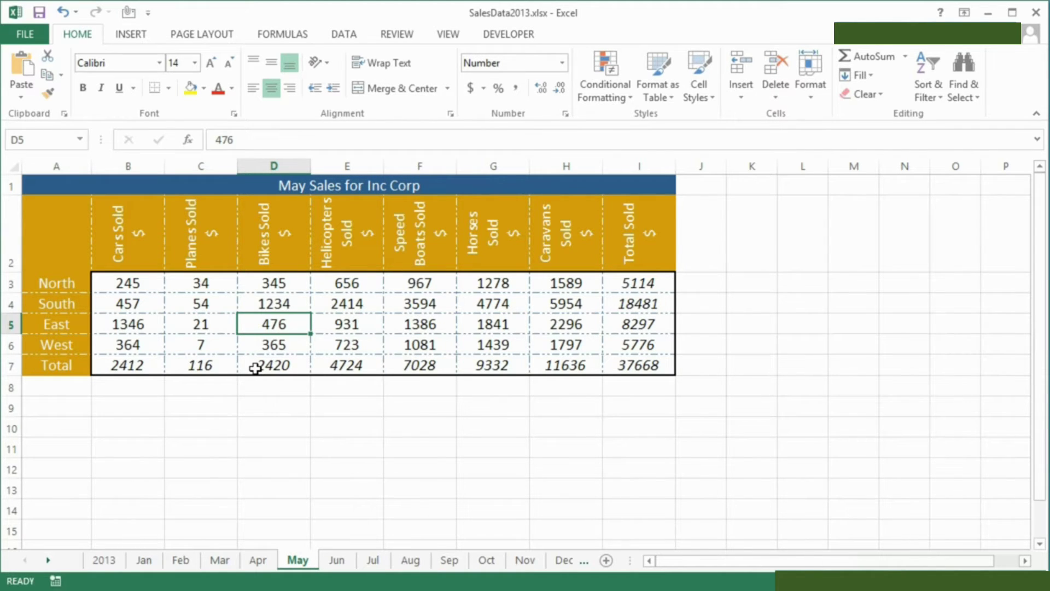
{"action": "left_click", "coordinate": [347, 325]}
{"action": "left_click", "coordinate": [281, 299]}
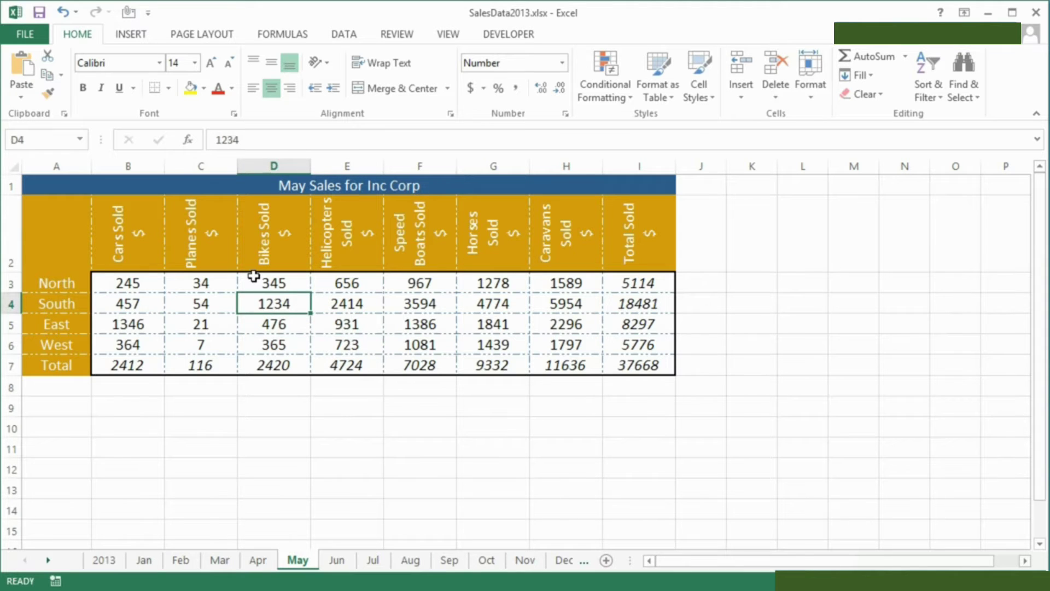
{"action": "left_click", "coordinate": [207, 282]}
{"action": "left_click", "coordinate": [156, 289]}
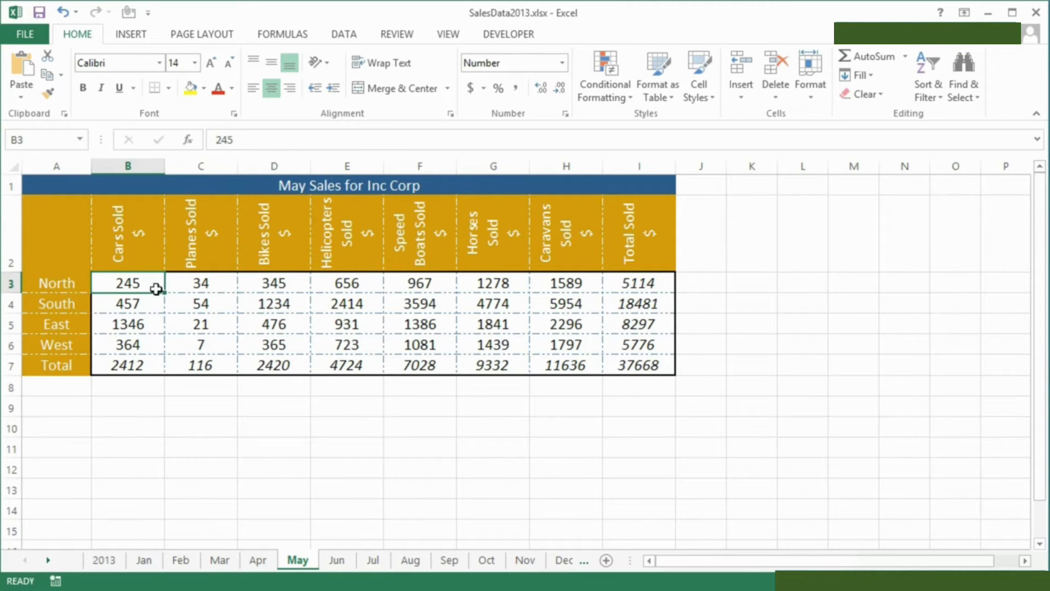
{"action": "left_click", "coordinate": [565, 345]}
{"action": "left_click", "coordinate": [275, 308]}
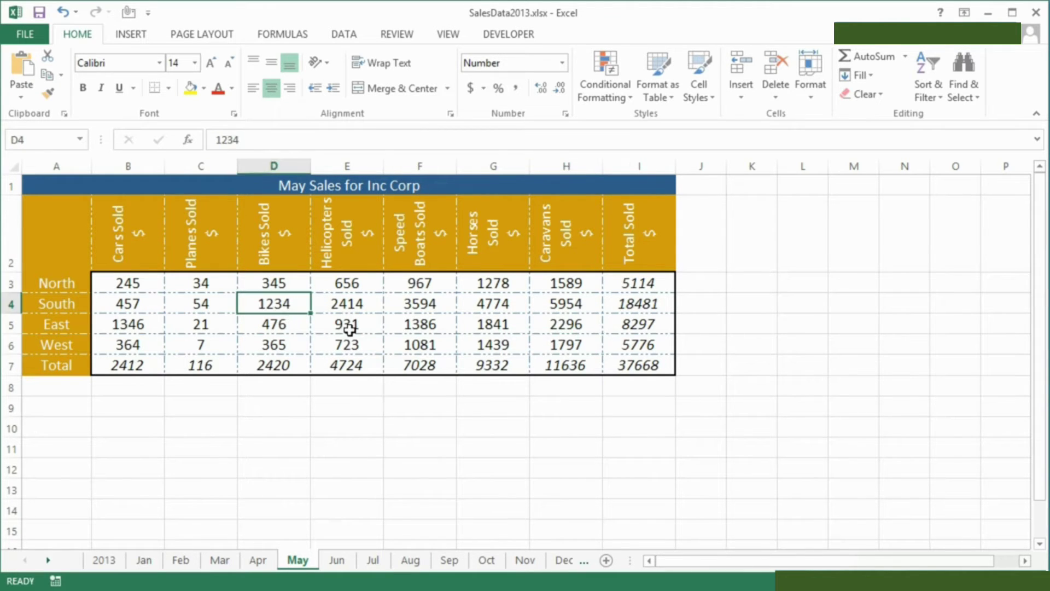
{"action": "left_click", "coordinate": [350, 328]}
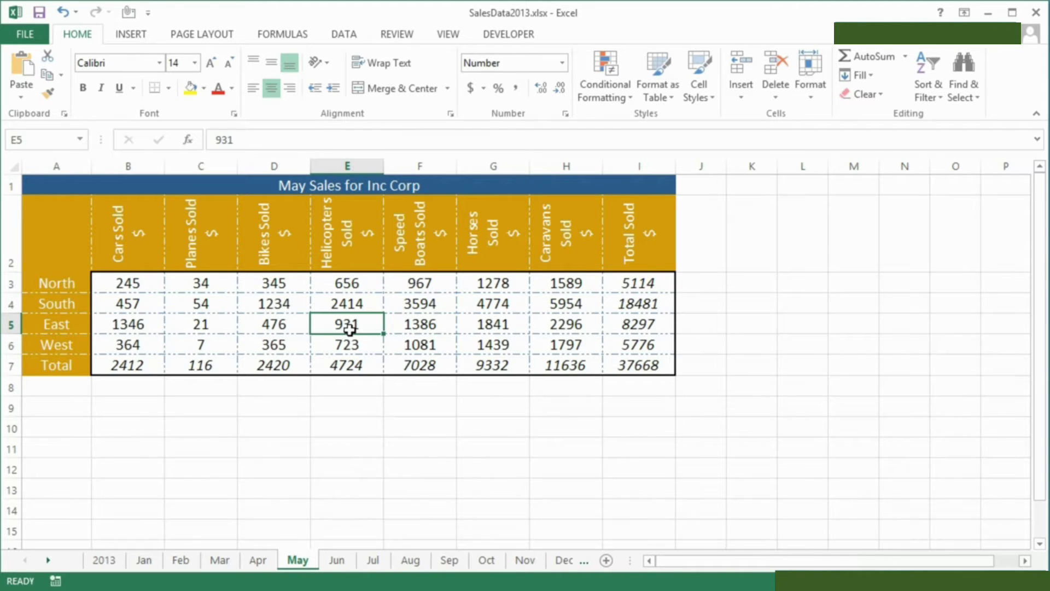
{"action": "key", "text": "F11"}
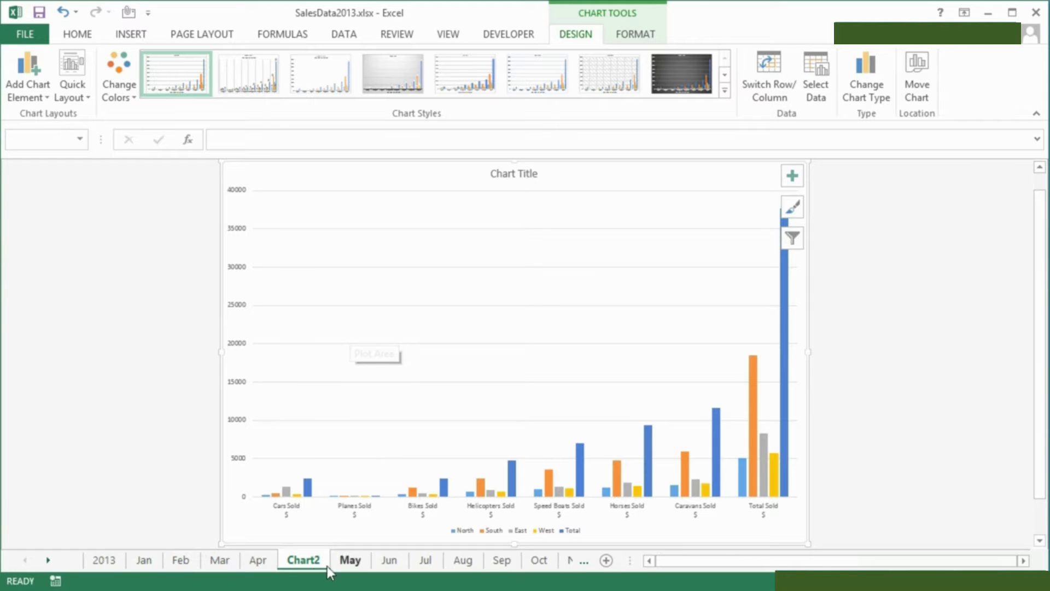
{"action": "key", "text": "ctrl+Page_Down"}
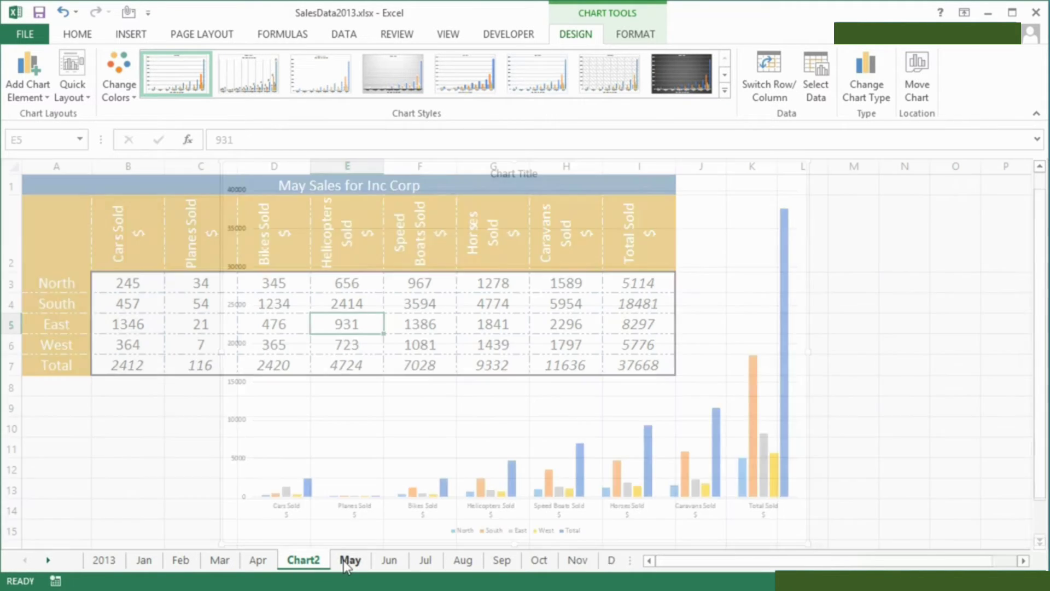
{"action": "left_click", "coordinate": [316, 563]}
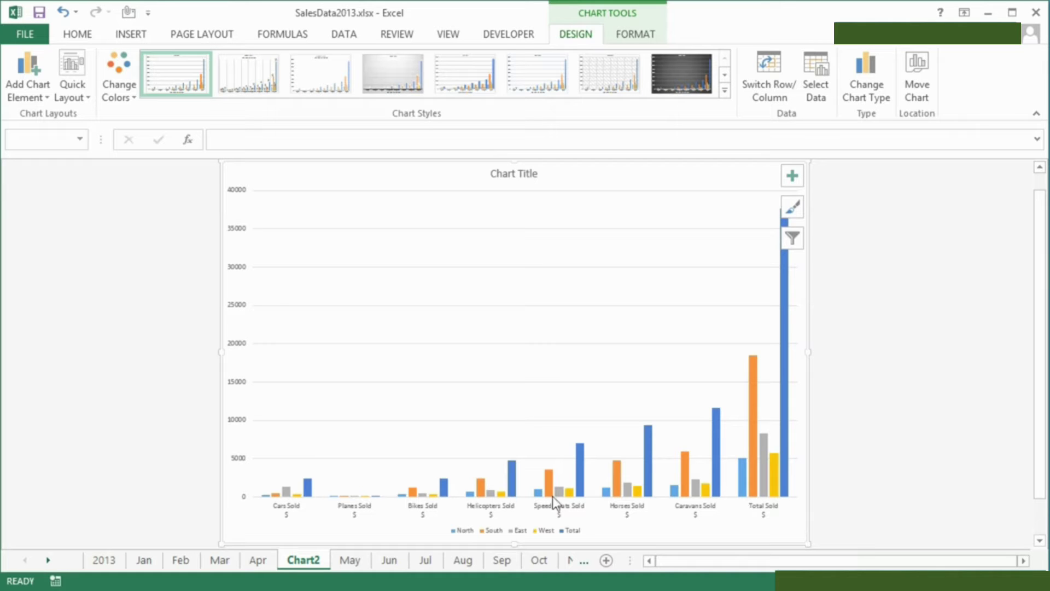
{"action": "mouse_move", "coordinate": [310, 490]}
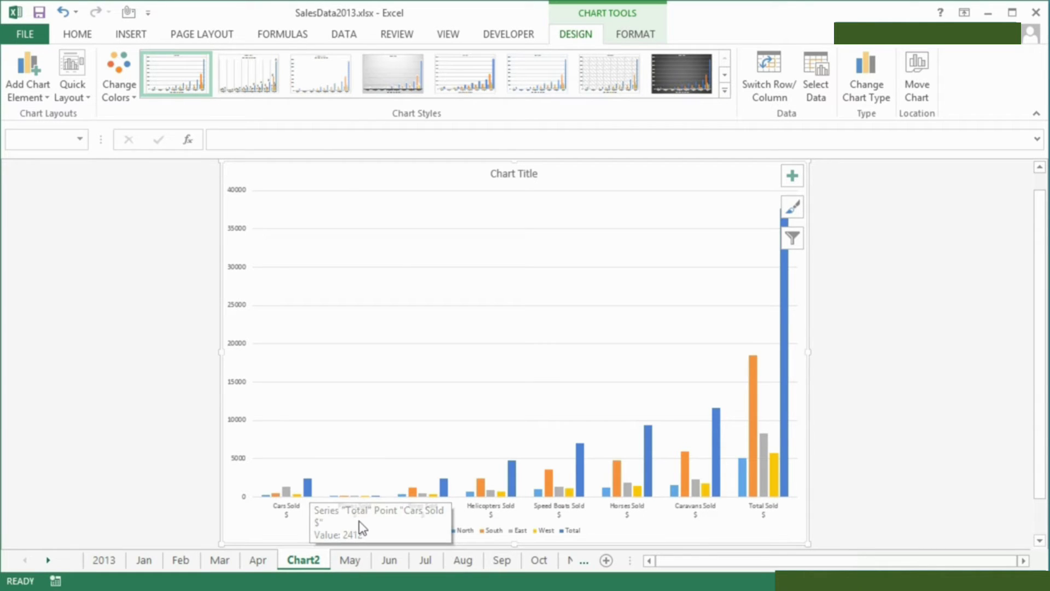
Step: Create a second chart sheet from A2:H6 of the May sheet, leaving out the total row and total column
{"action": "left_click", "coordinate": [352, 559]}
{"action": "left_click_drag", "start_coordinate": [68, 258], "coordinate": [548, 343]}
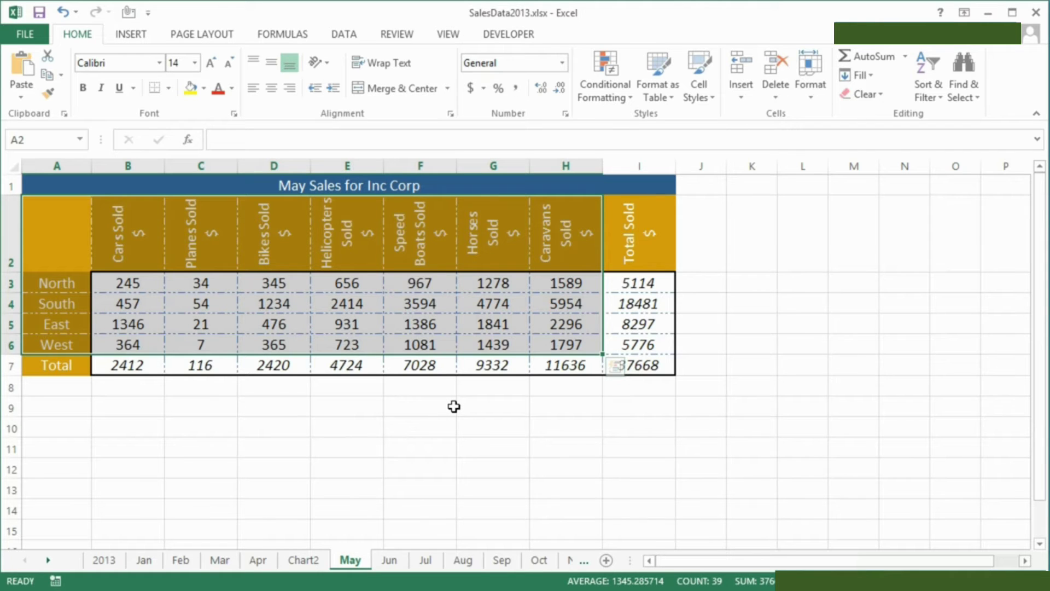
{"action": "key", "text": "F11"}
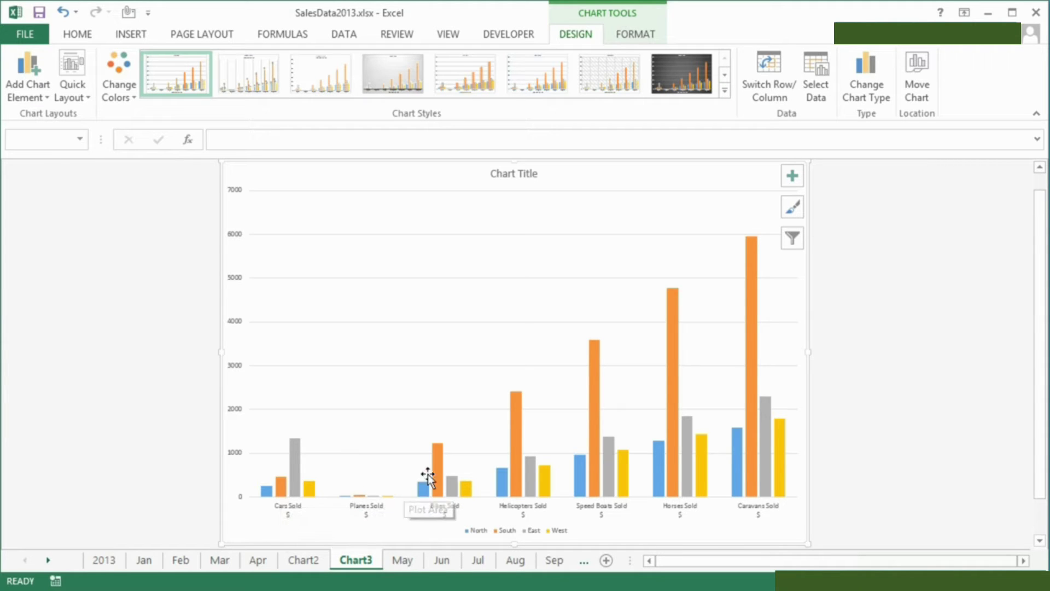
Step: Switch the new chart's rows and columns back and forth, leaving the regions along the horizontal axis and the products as series
{"action": "mouse_move", "coordinate": [433, 470]}
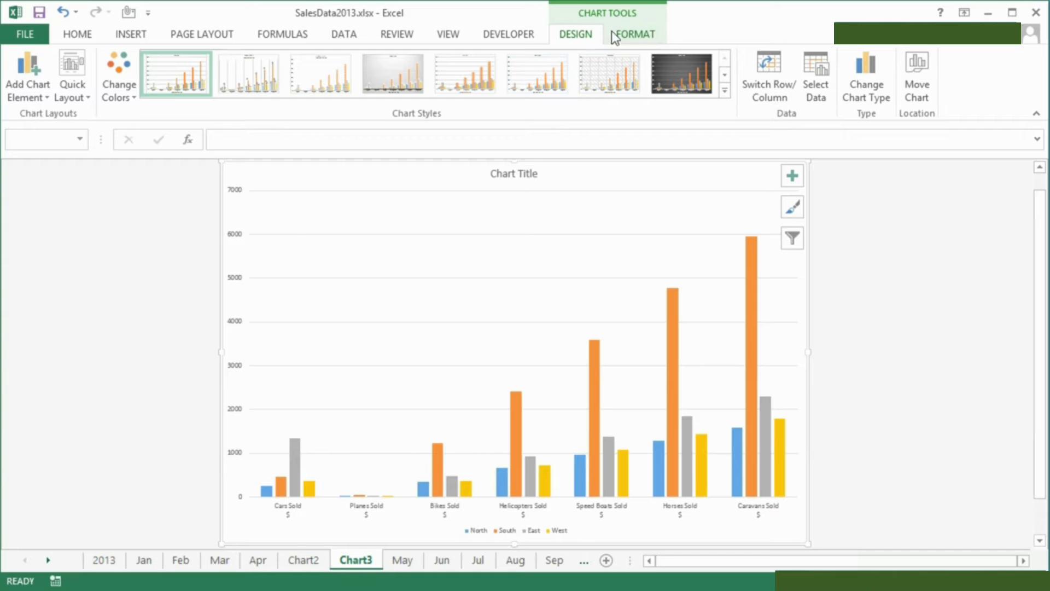
{"action": "left_click", "coordinate": [768, 80]}
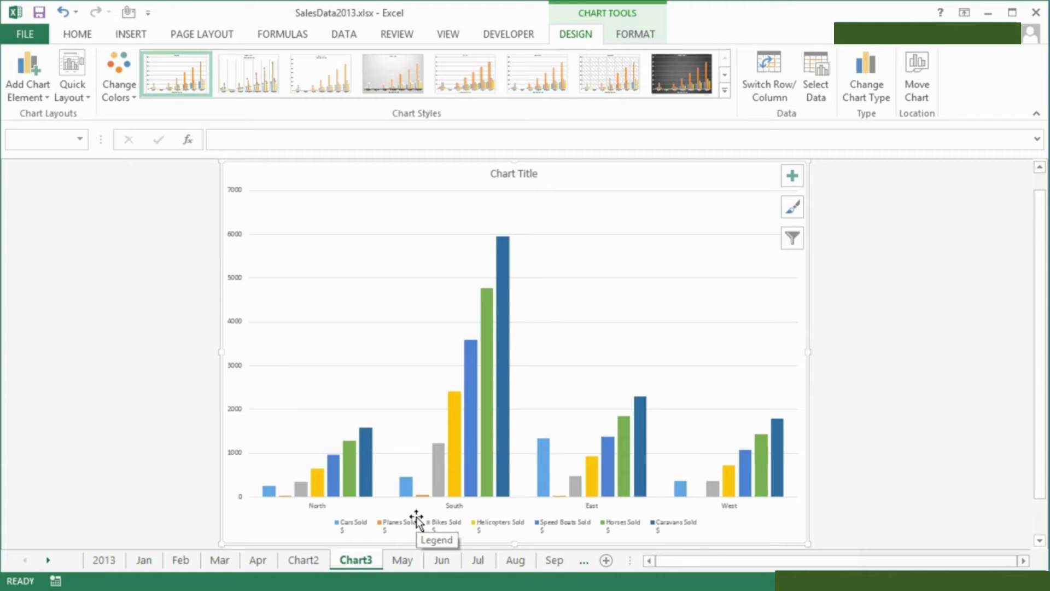
{"action": "mouse_move", "coordinate": [495, 473]}
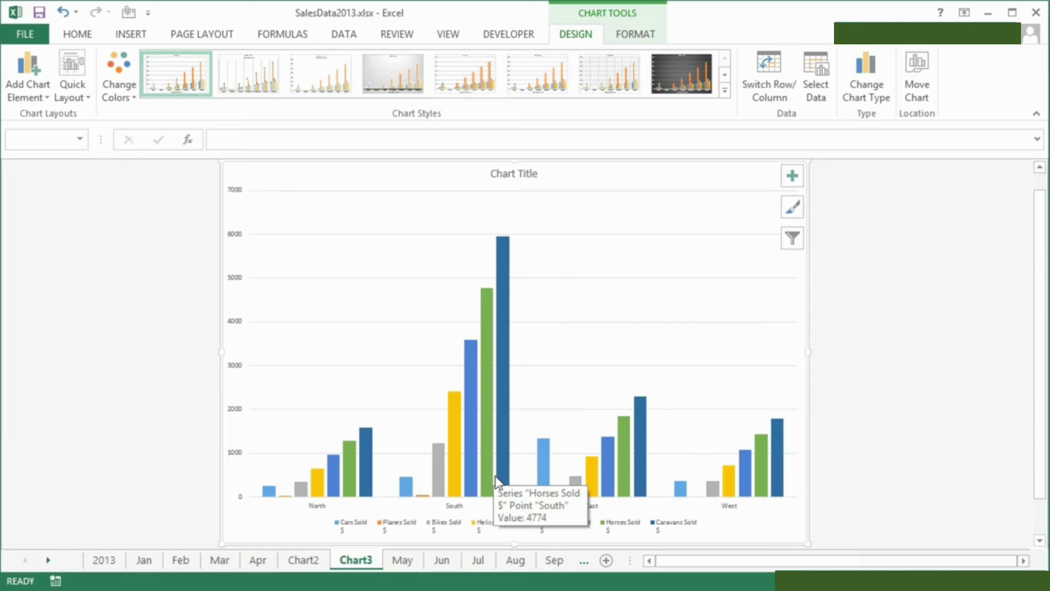
{"action": "left_click", "coordinate": [762, 91]}
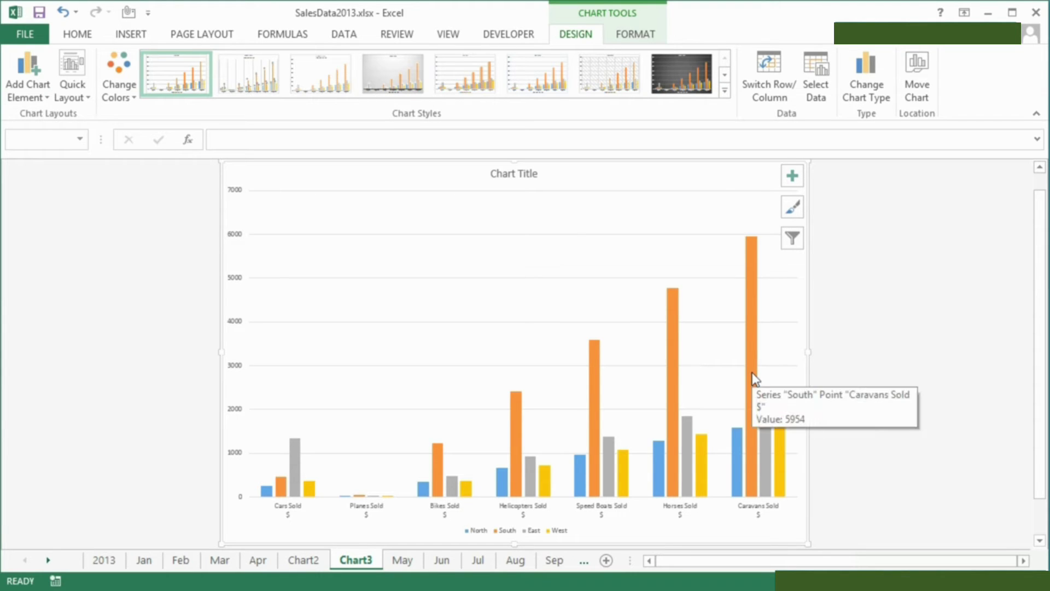
{"action": "left_click", "coordinate": [750, 91]}
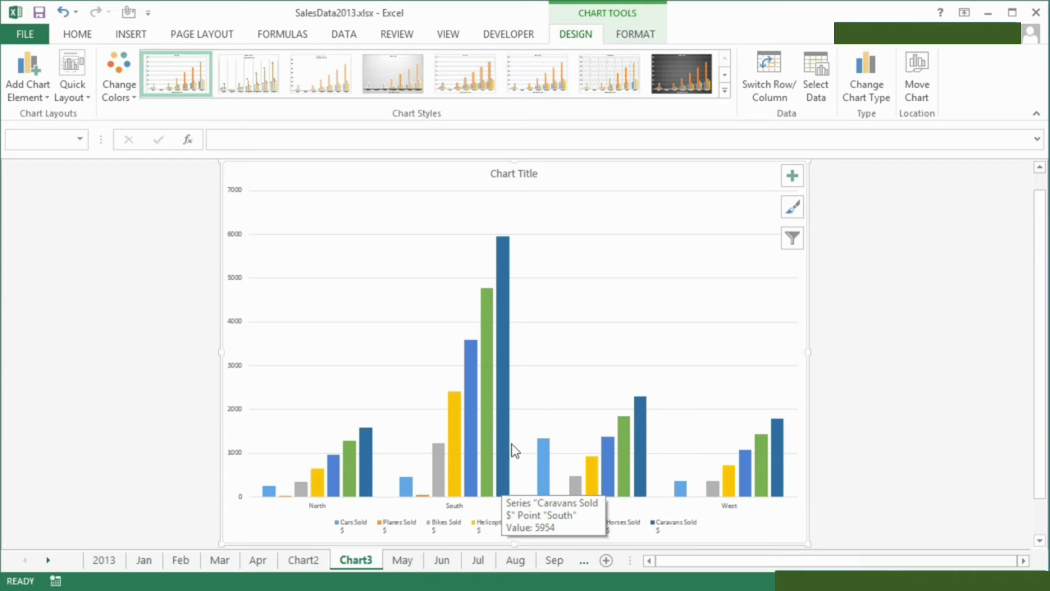
Step: Group the Jun, Jul and Aug sheets, select A2:H6 on them, and try to create a chart sheet from the group
{"action": "left_click", "coordinate": [411, 561]}
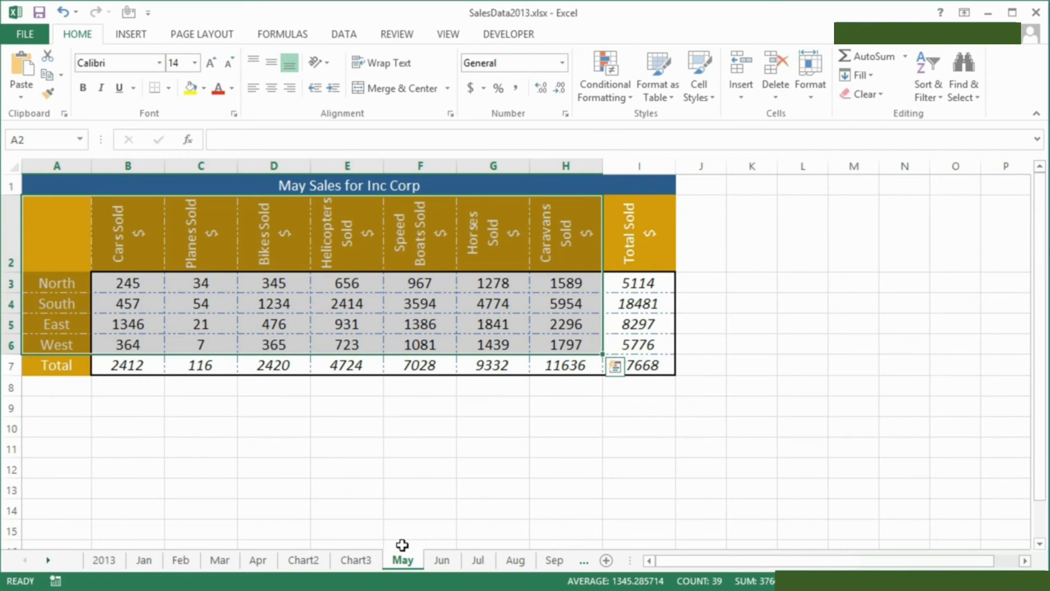
{"action": "left_click", "coordinate": [441, 559]}
{"action": "left_click", "coordinate": [477, 561], "text": "ctrl"}
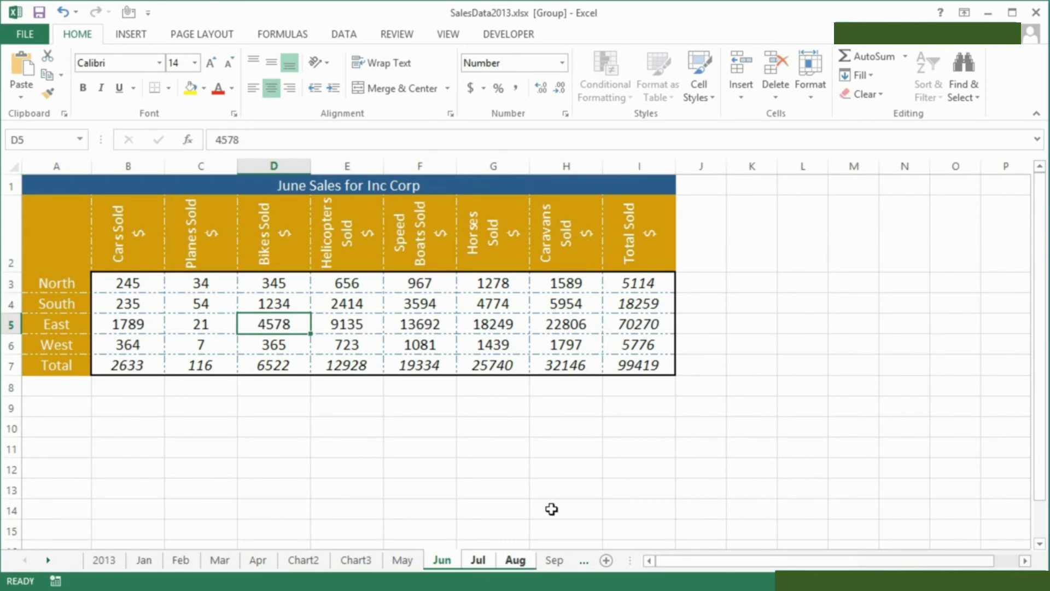
{"action": "left_click_drag", "start_coordinate": [80, 244], "coordinate": [590, 343]}
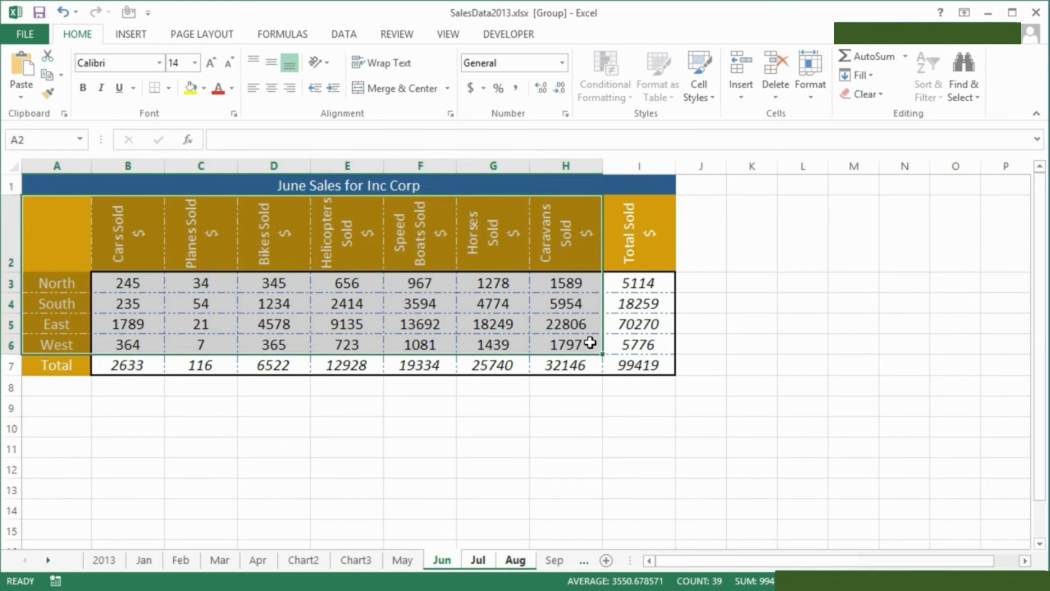
{"action": "key", "text": "F11"}
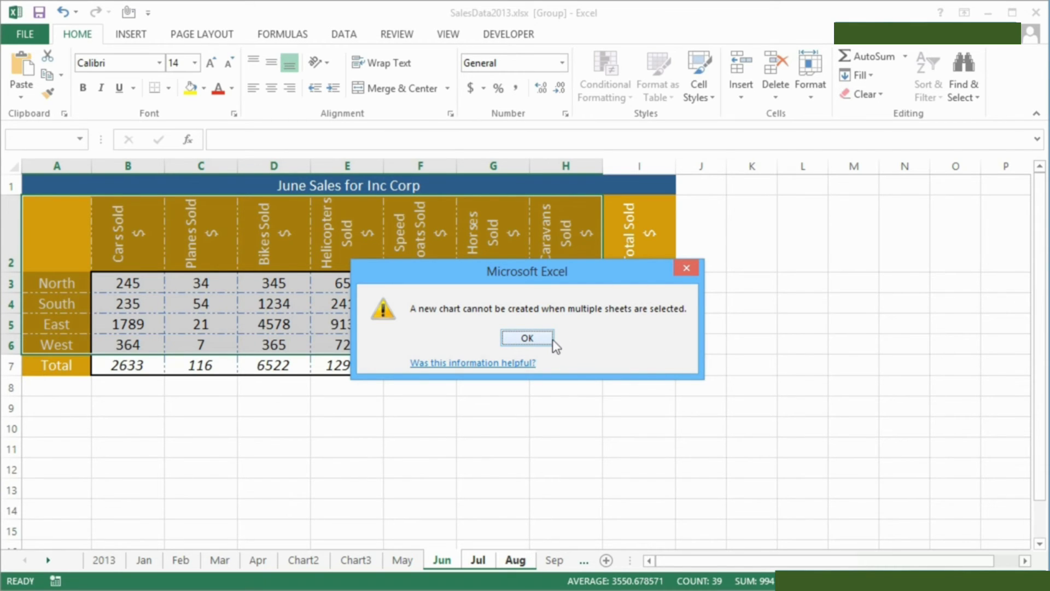
{"action": "left_click", "coordinate": [539, 338]}
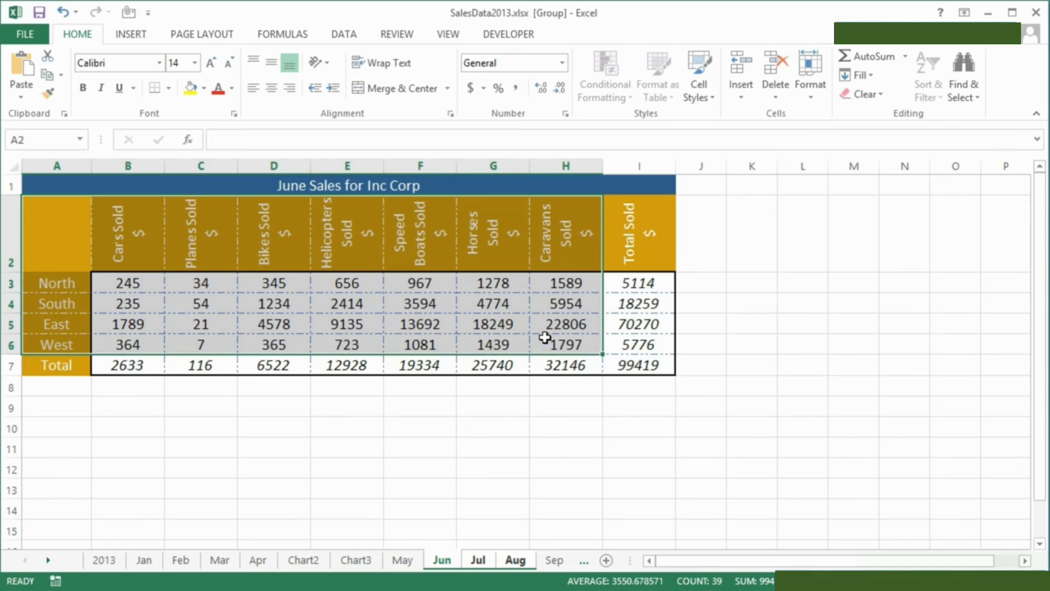
Step: Ungroup the sheets and create a default chart sheet from the selected range A2:H6 on the Aug sheet
{"action": "left_click", "coordinate": [416, 559]}
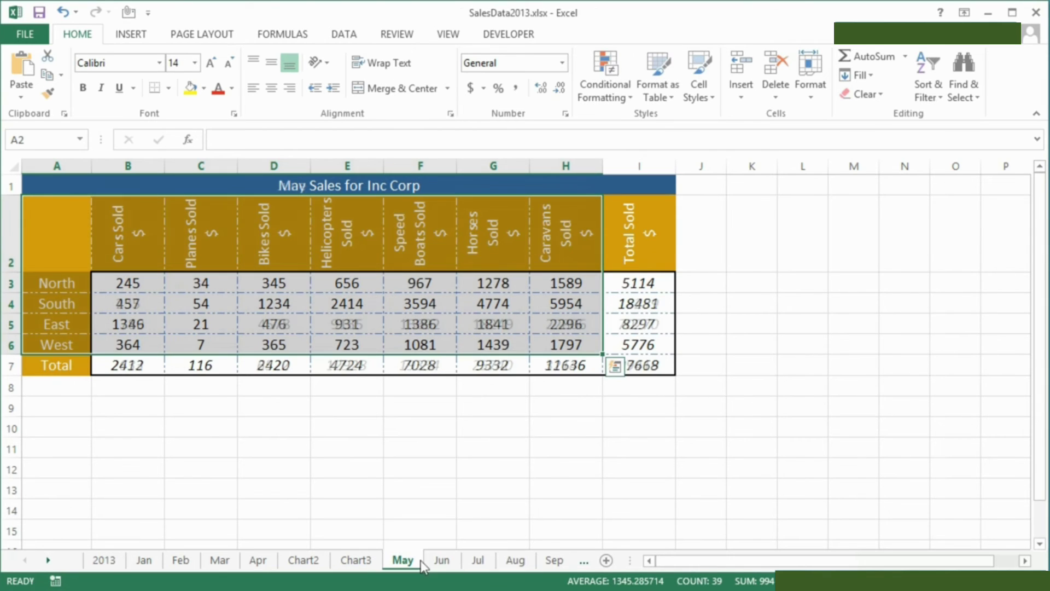
{"action": "left_click", "coordinate": [441, 561]}
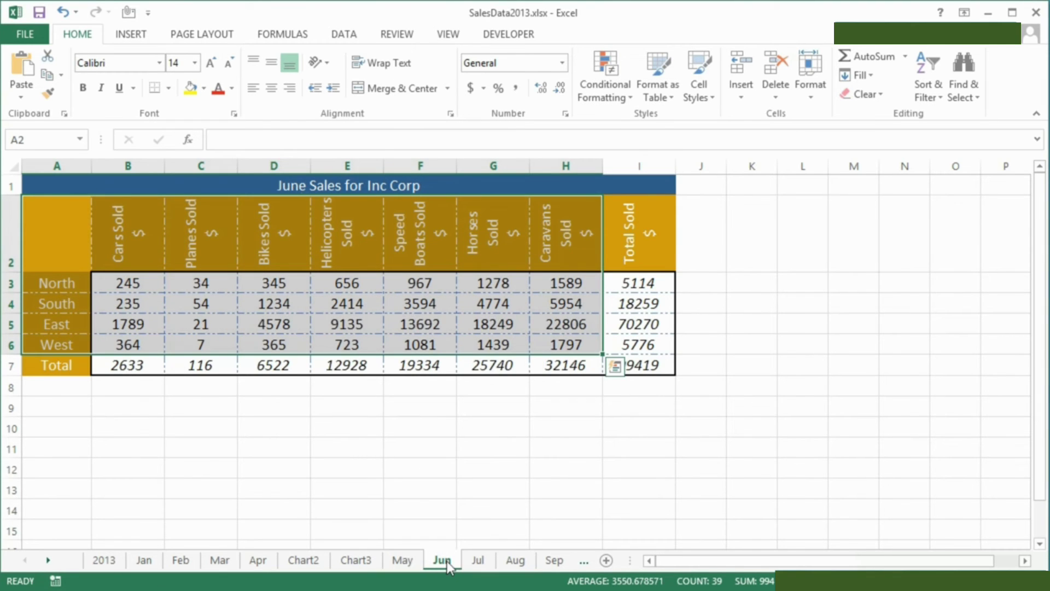
{"action": "left_click", "coordinate": [478, 561]}
{"action": "left_click", "coordinate": [514, 561]}
{"action": "left_click", "coordinate": [478, 561]}
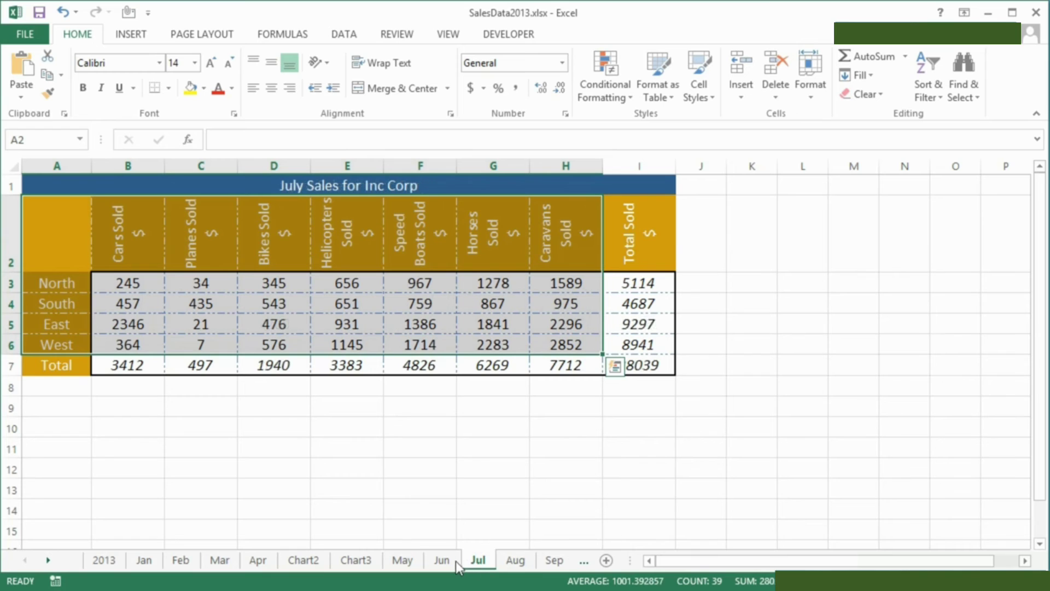
{"action": "left_click", "coordinate": [452, 561]}
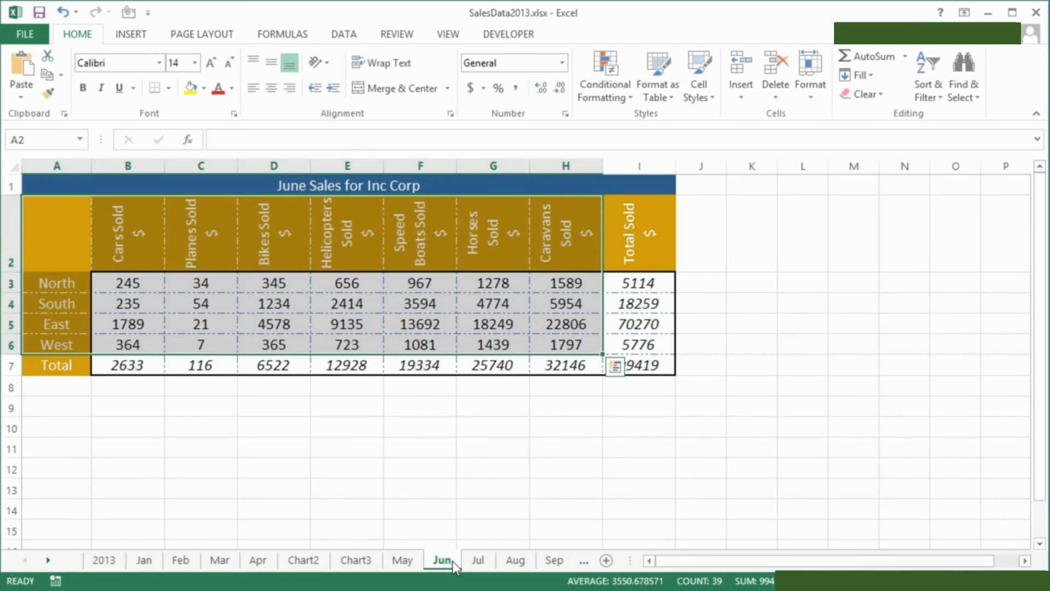
{"action": "left_click", "coordinate": [483, 562]}
{"action": "left_click", "coordinate": [508, 562]}
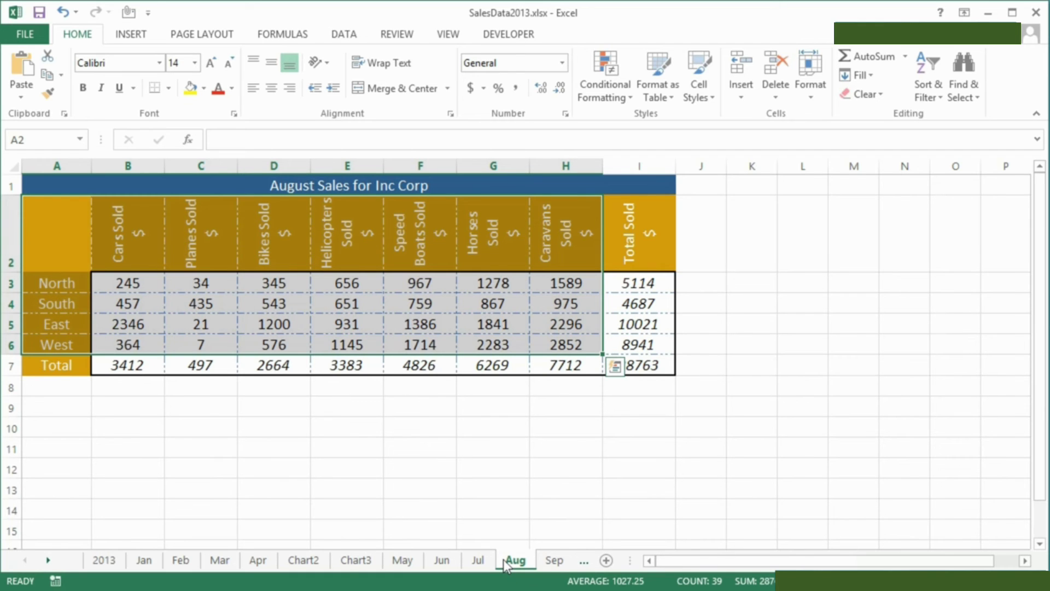
{"action": "key", "text": "F11"}
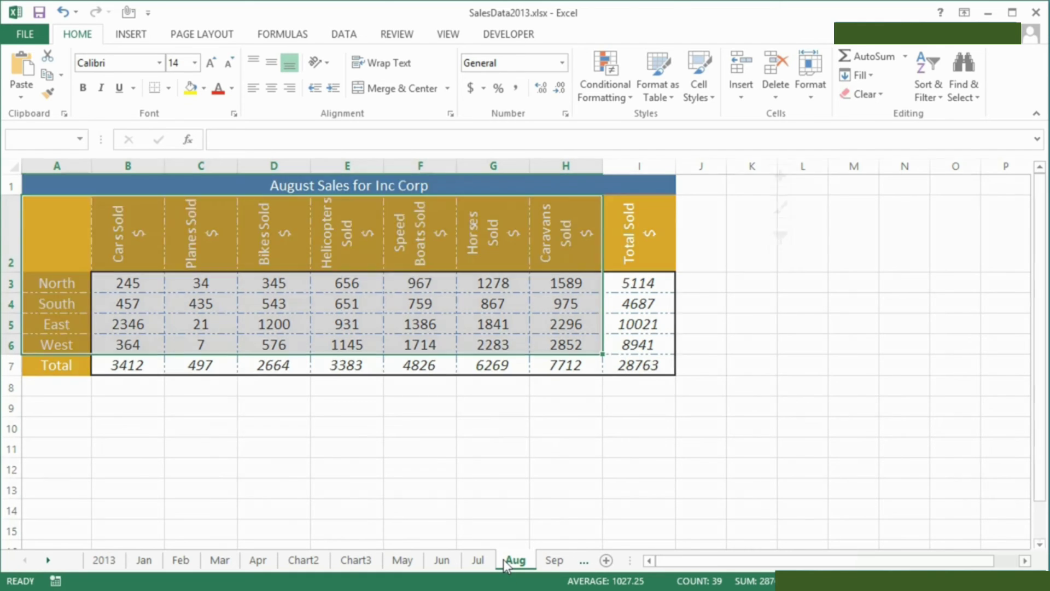
Step: Insert a clustered bar chart of A2:H6 on the Jul sheet with Quick Analysis, and undo the insertion
{"action": "left_click", "coordinate": [479, 560]}
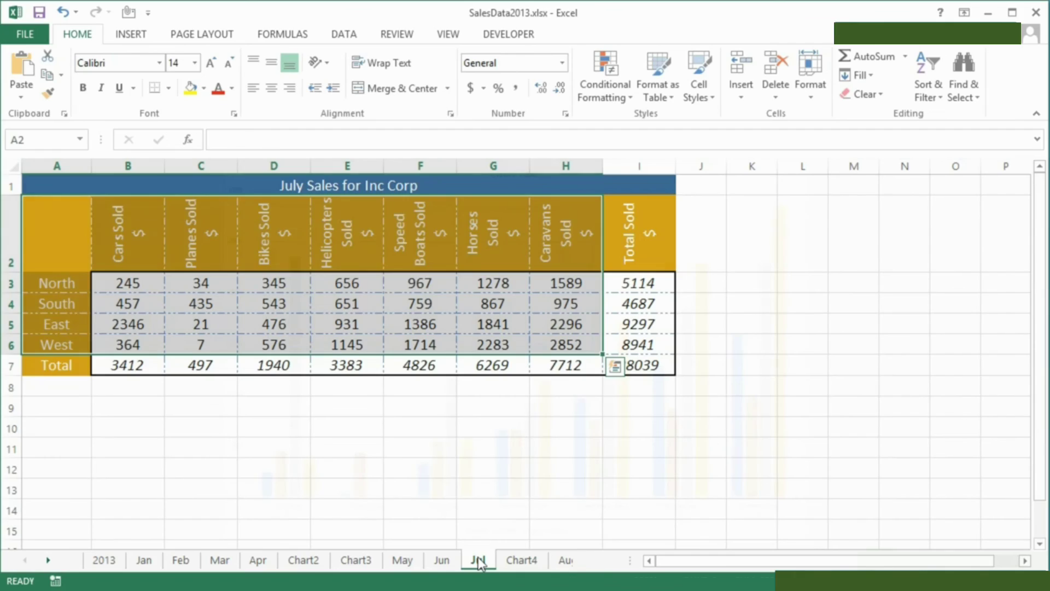
{"action": "mouse_move", "coordinate": [409, 342]}
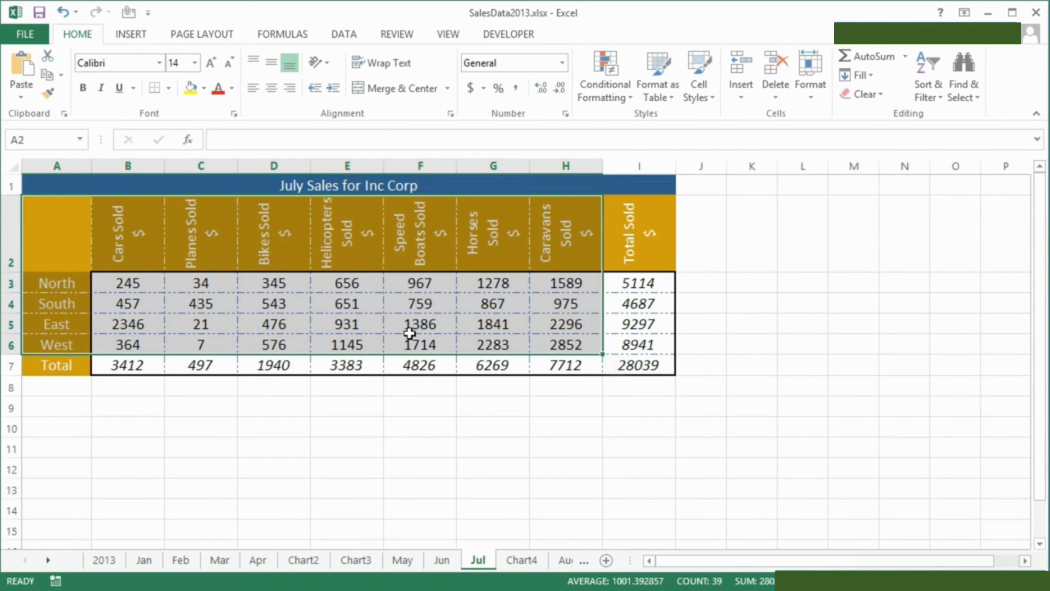
{"action": "left_click", "coordinate": [617, 368]}
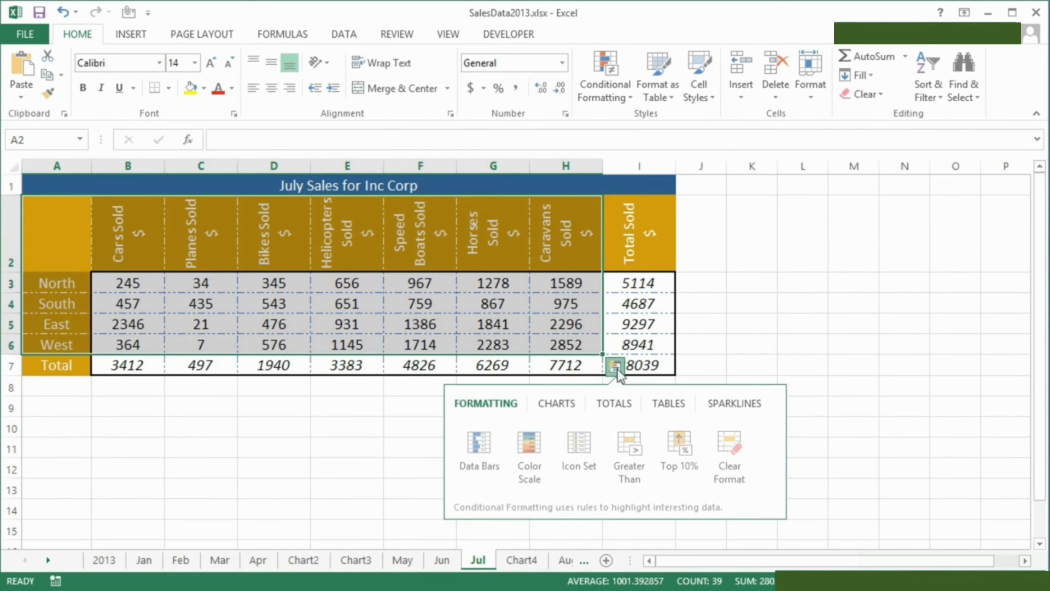
{"action": "left_click", "coordinate": [558, 406]}
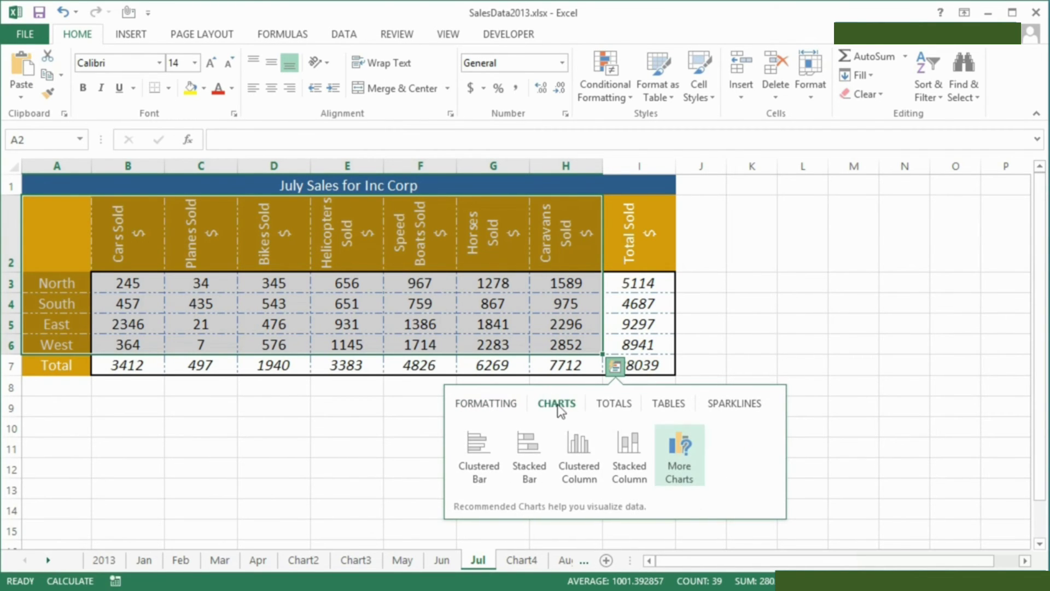
{"action": "left_click", "coordinate": [473, 462]}
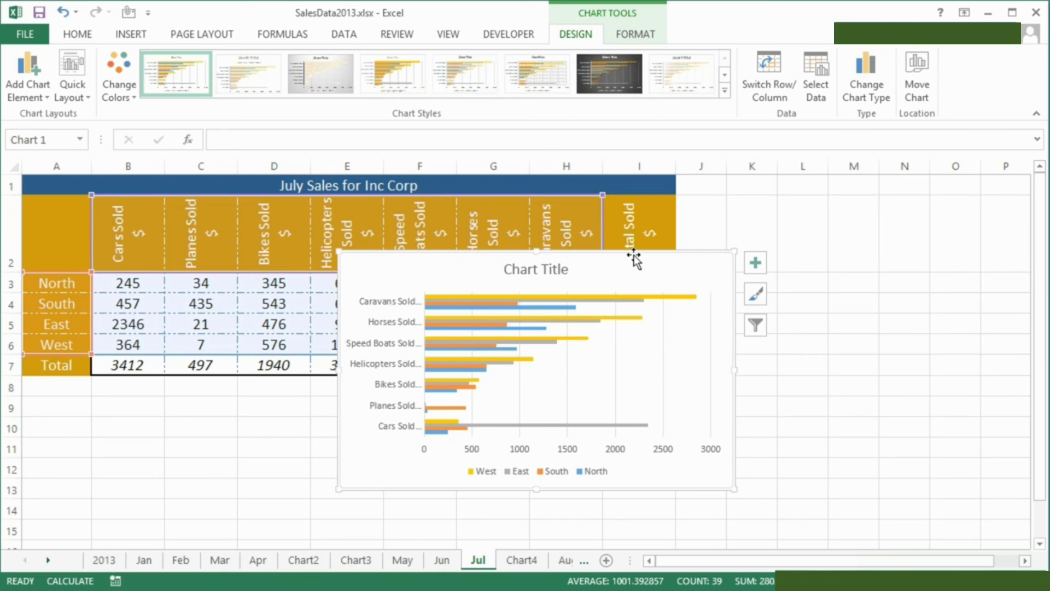
{"action": "key", "text": "ctrl+z"}
Step: Insert a stacked column chart of A2:H6 on the Jul sheet with Quick Analysis and switch its rows and columns
{"action": "left_click", "coordinate": [615, 367]}
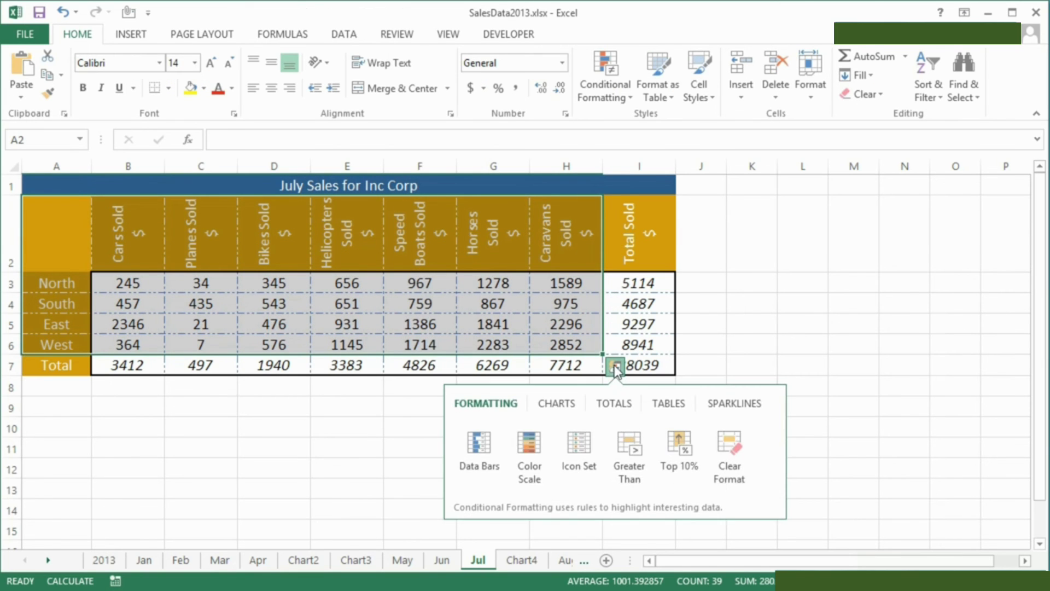
{"action": "left_click", "coordinate": [559, 405]}
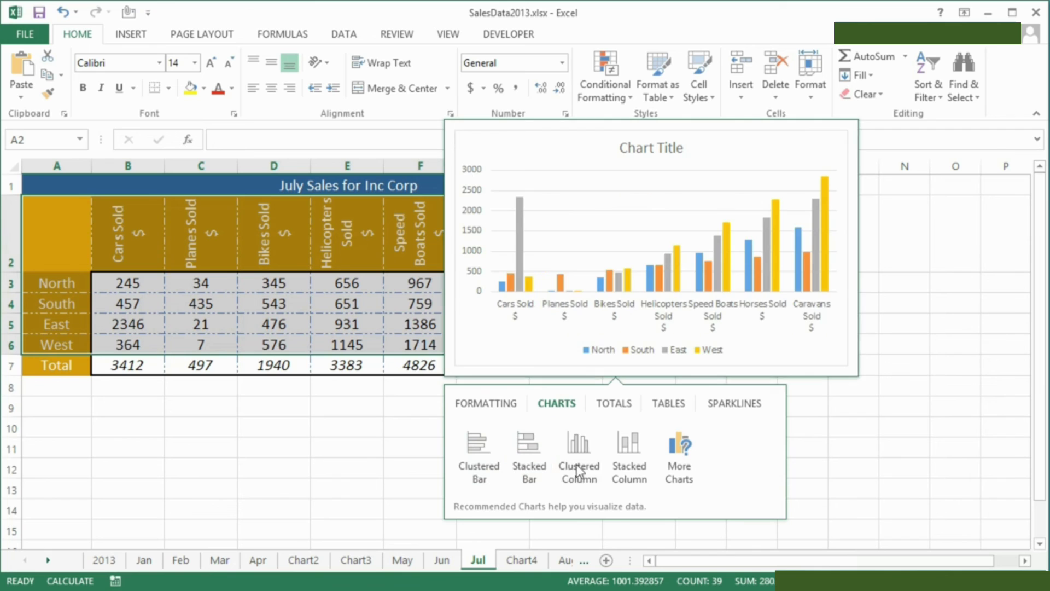
{"action": "left_click", "coordinate": [625, 454]}
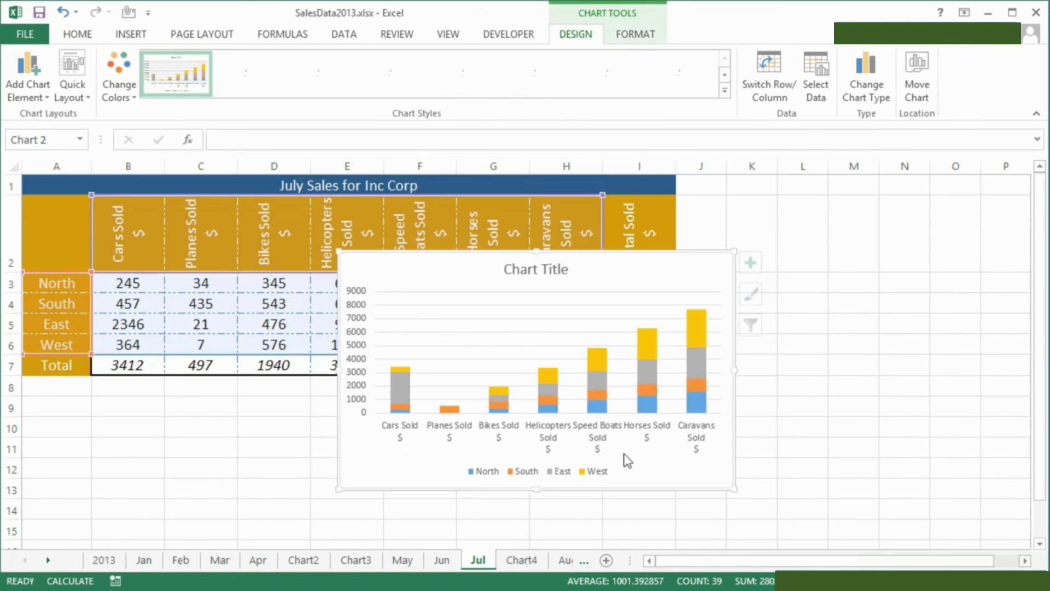
{"action": "left_click", "coordinate": [771, 76]}
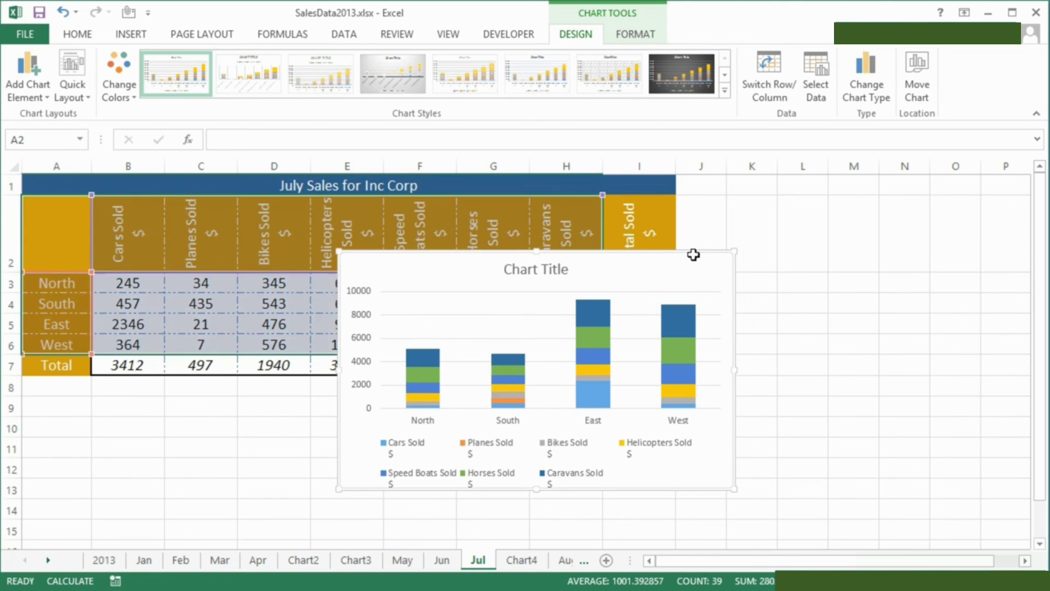
Step: Delete the July stacked column chart and insert a fresh stacked column chart from A2:H6 with Quick Analysis
{"action": "key", "text": "Delete"}
{"action": "left_click", "coordinate": [615, 366]}
{"action": "left_click", "coordinate": [557, 403]}
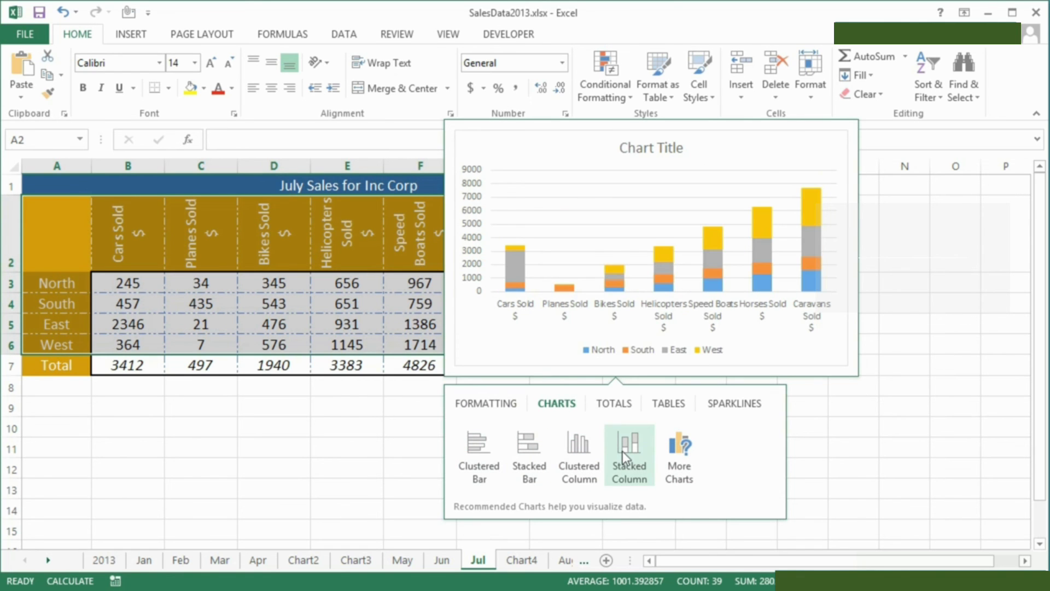
{"action": "left_click", "coordinate": [625, 456]}
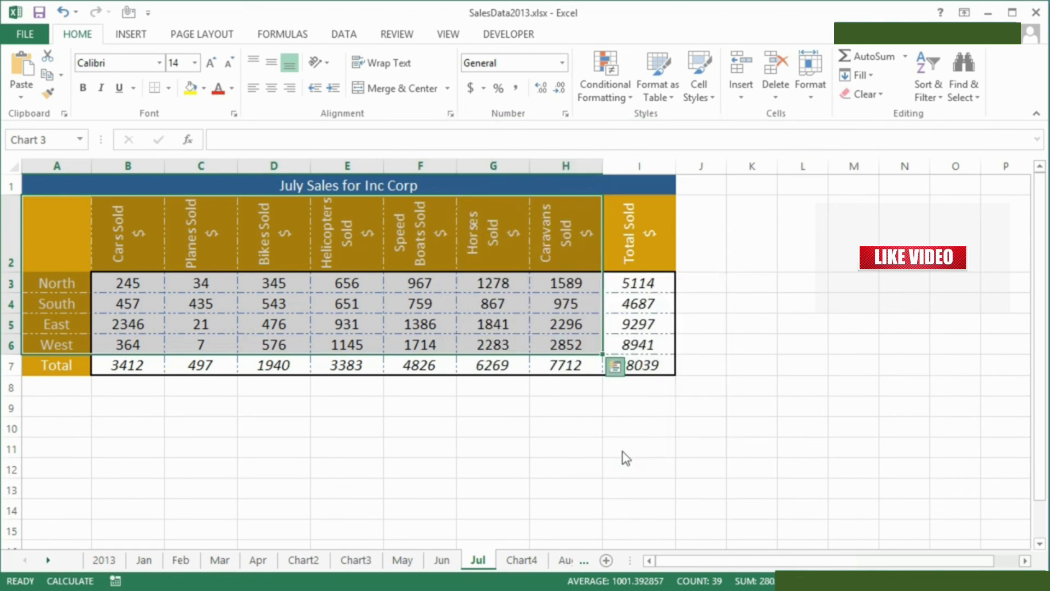